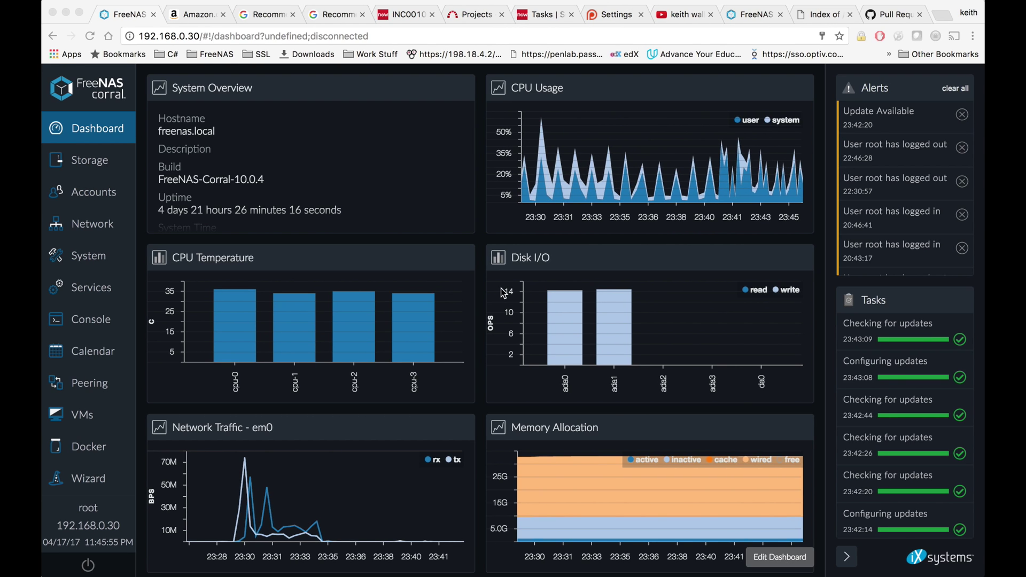
- Switch the update train to FreeNAS-9.10-Nightlies in the System > Updates settings and save it
left_click(89, 259)
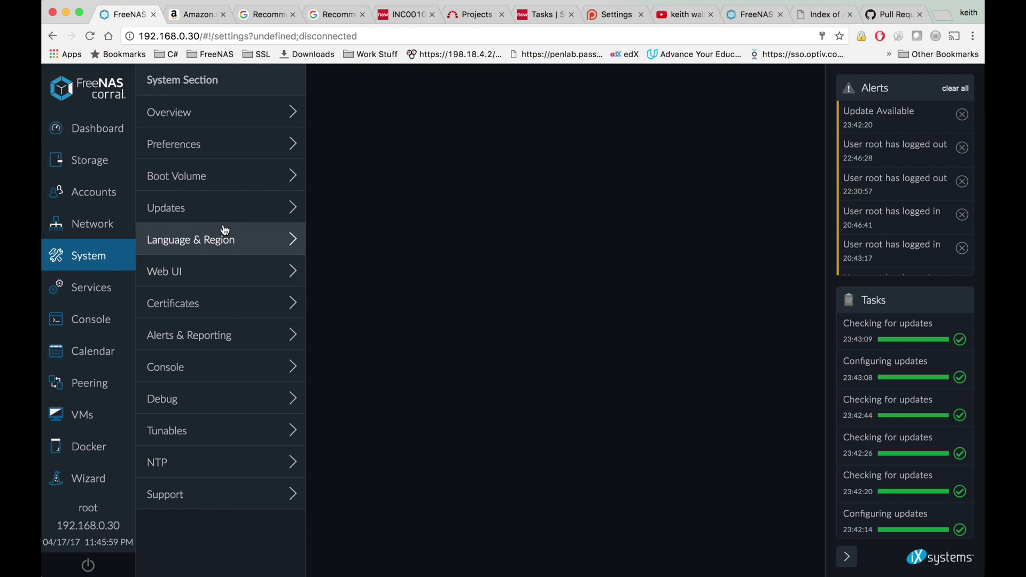
left_click(242, 208)
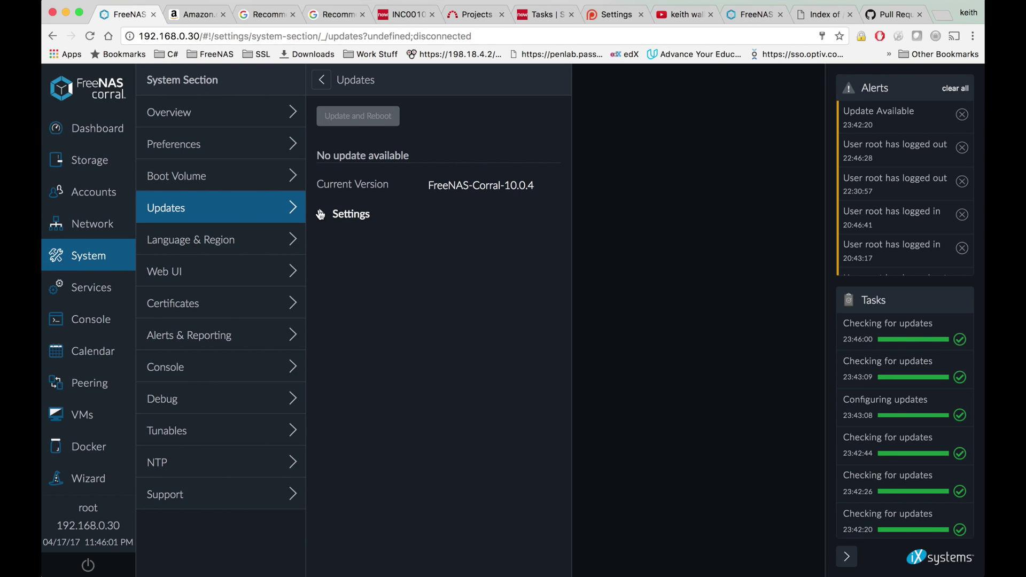
left_click(322, 214)
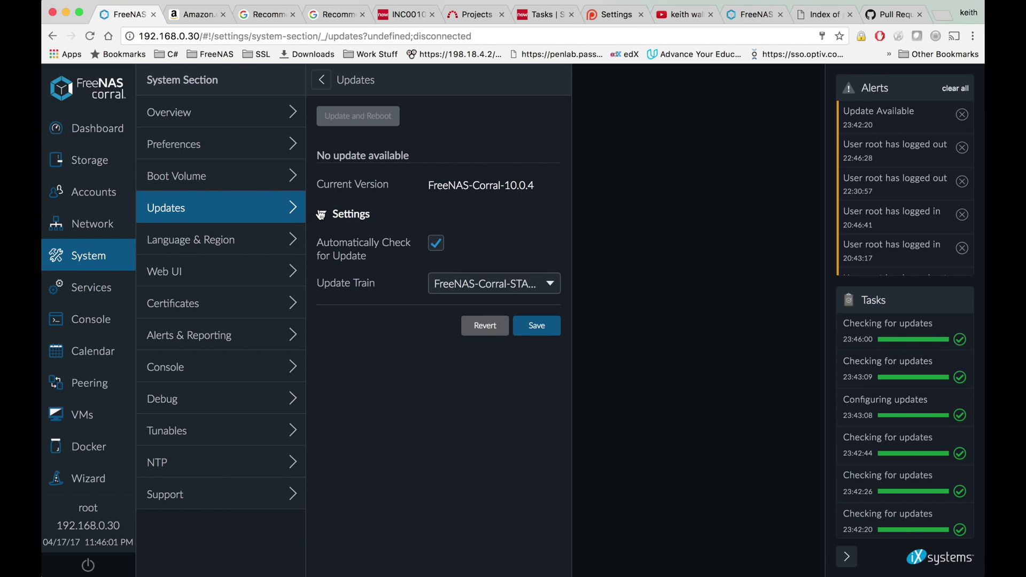
left_click(545, 283)
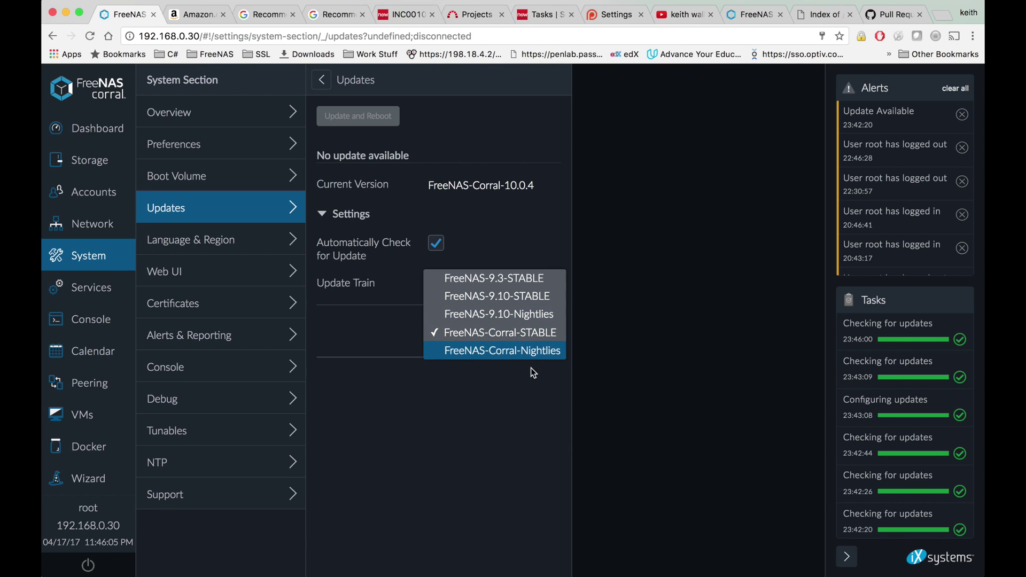
left_click(544, 316)
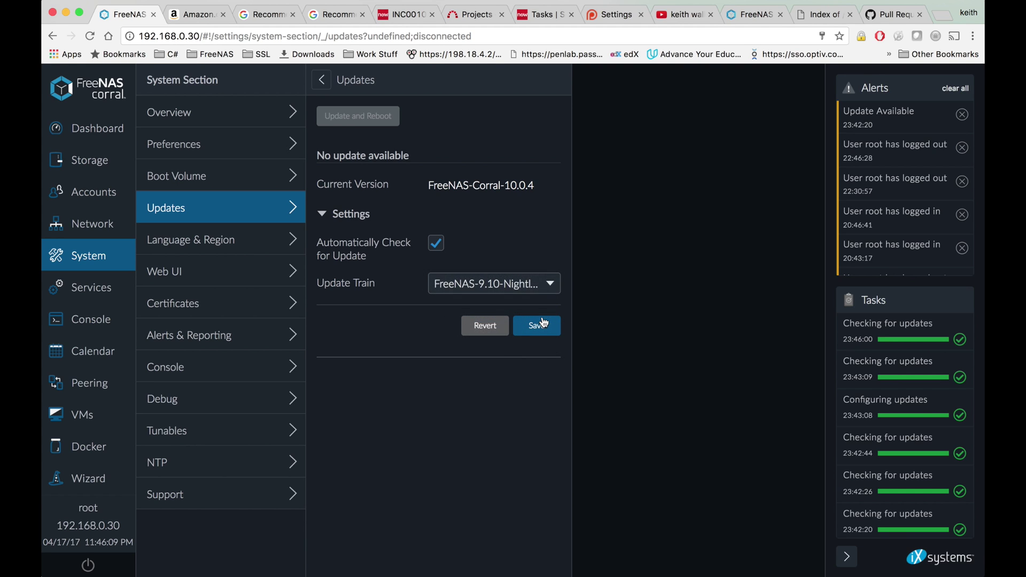
left_click(537, 325)
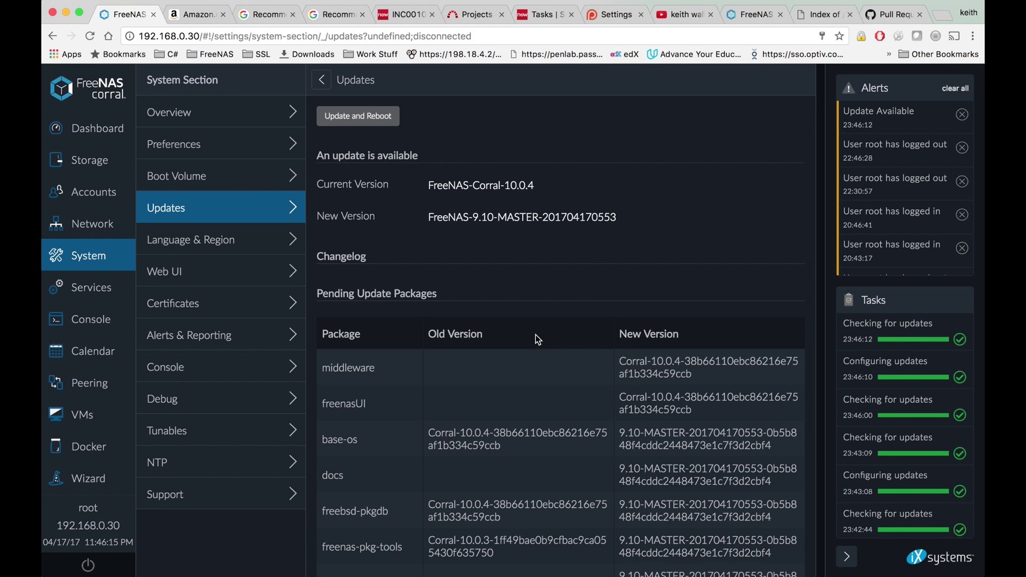
scroll(569, 410, "down", 5)
scroll(569, 409, "down", 1)
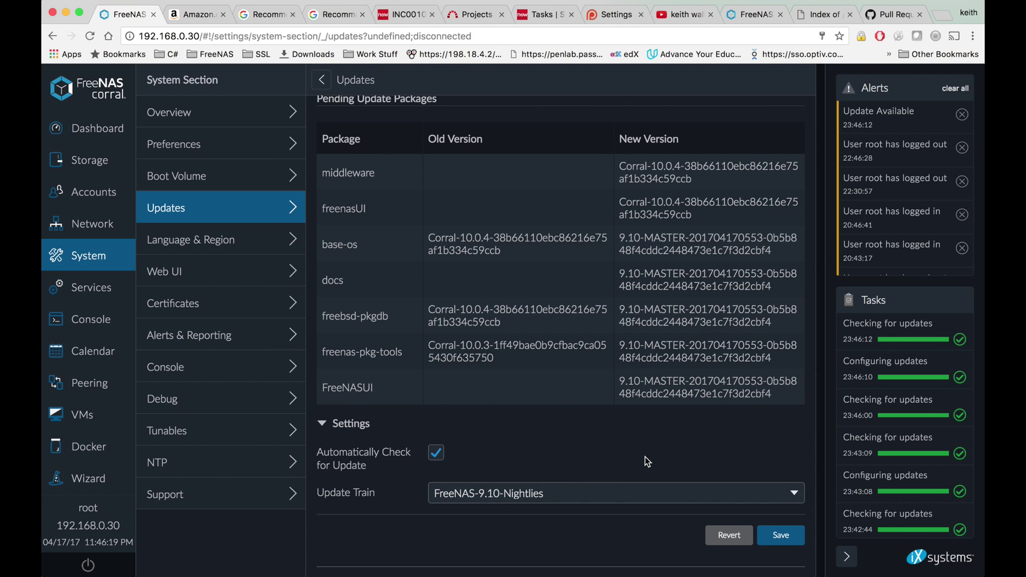
scroll(646, 457, "up", 6)
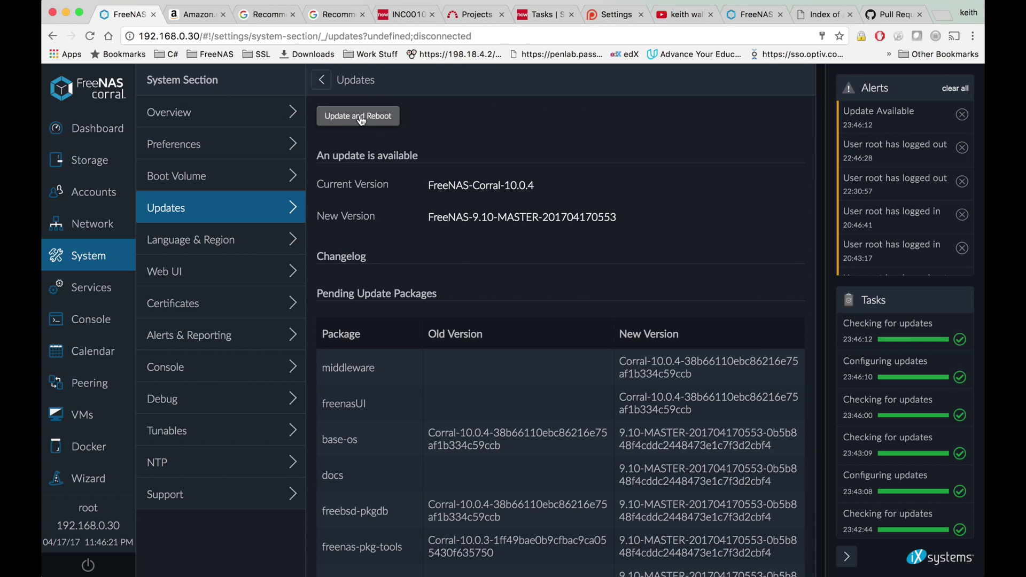